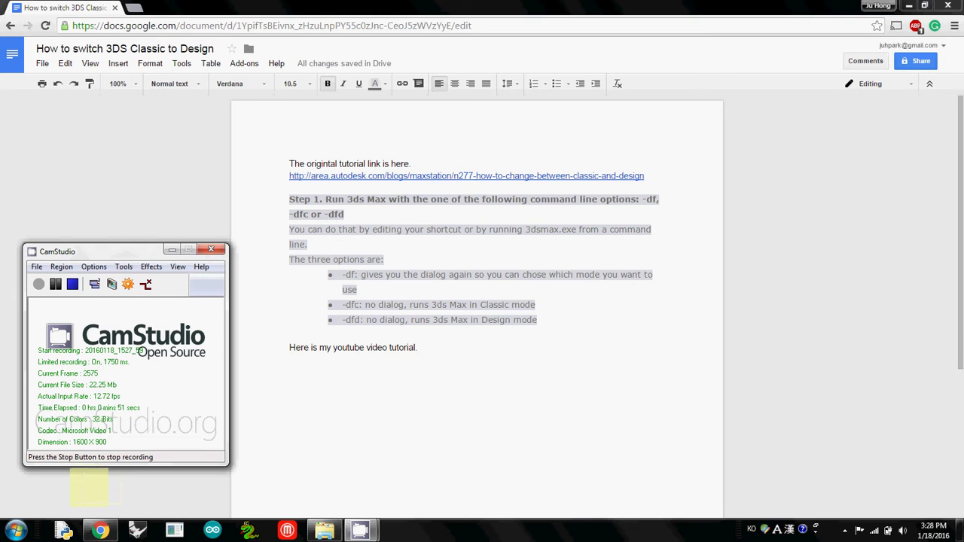
Open the Computer window in Windows Explorer and move it clear of the tutorial document's beginning.
{"action": "left_click", "coordinate": [16, 530]}
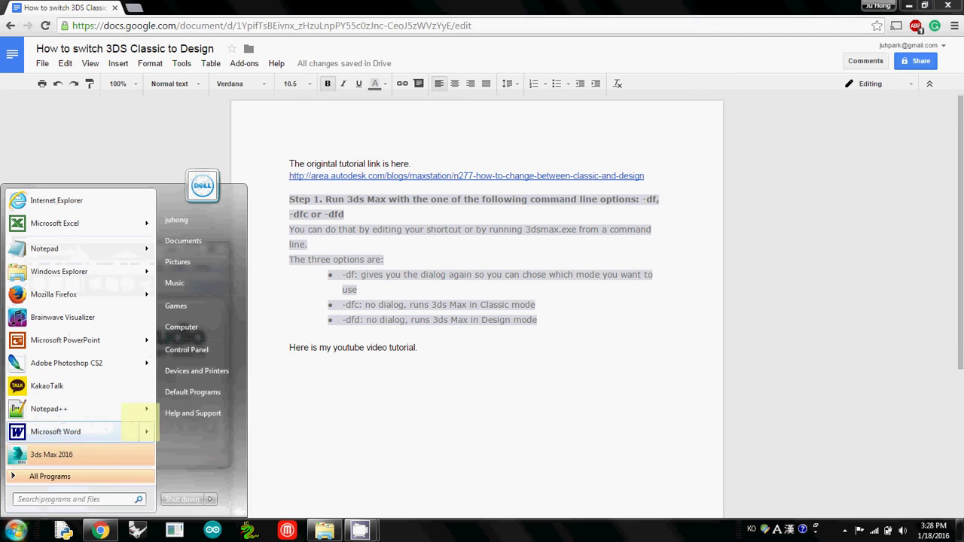
{"action": "left_click", "coordinate": [189, 327]}
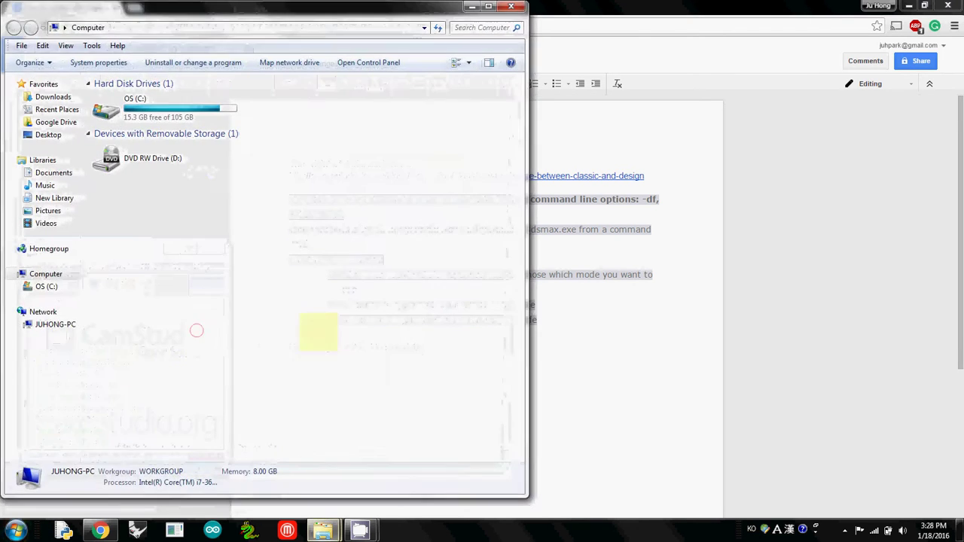
{"action": "left_click_drag", "start_coordinate": [161, 10], "coordinate": [554, 23]}
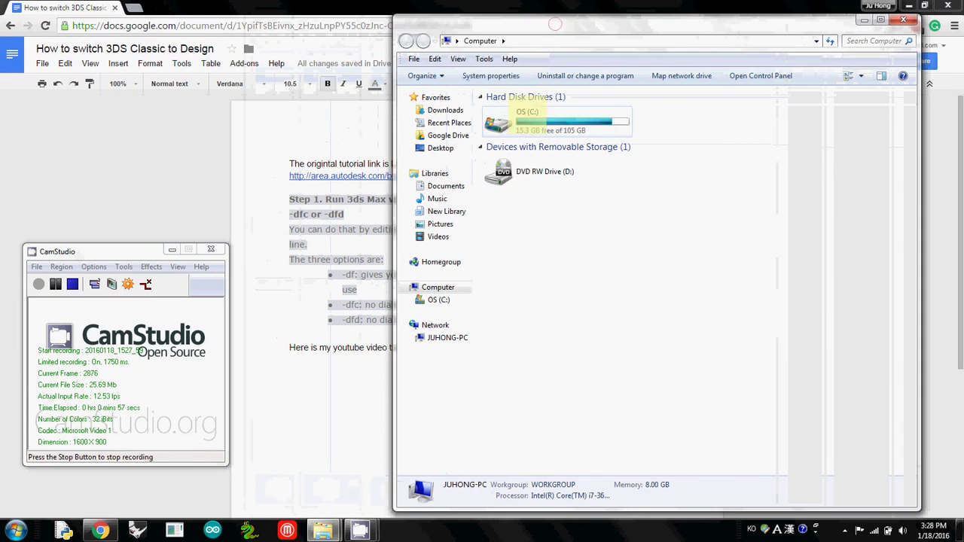
Browse to C:\Program Files\Autodesk\3ds Max 2016 and locate 3dsmax.exe in that folder.
{"action": "double_click", "coordinate": [562, 117]}
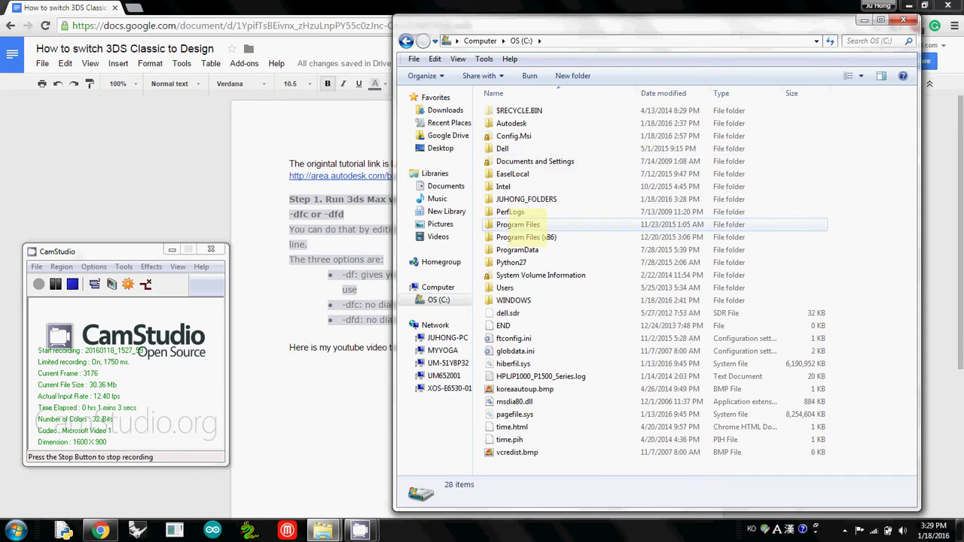
{"action": "double_click", "coordinate": [518, 224]}
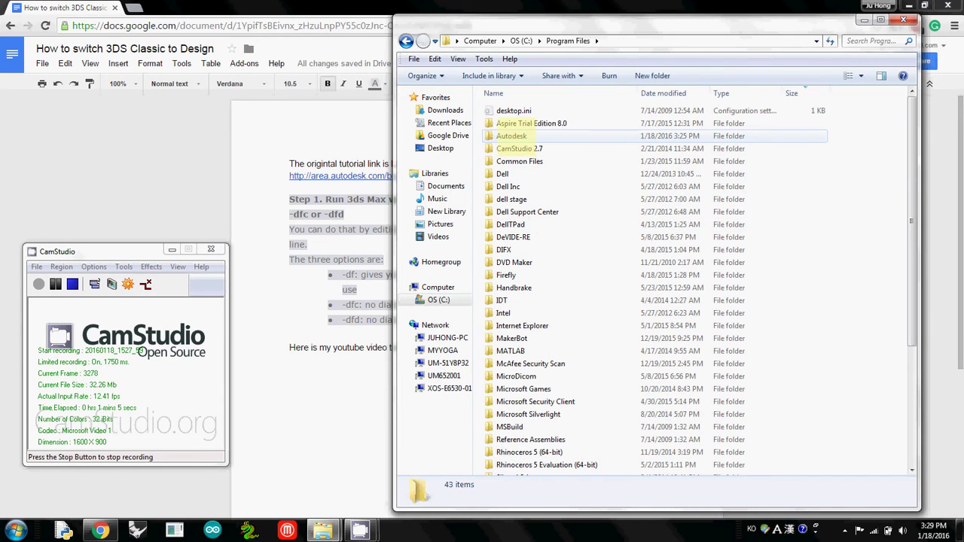
{"action": "left_click", "coordinate": [512, 136]}
{"action": "double_click", "coordinate": [511, 136]}
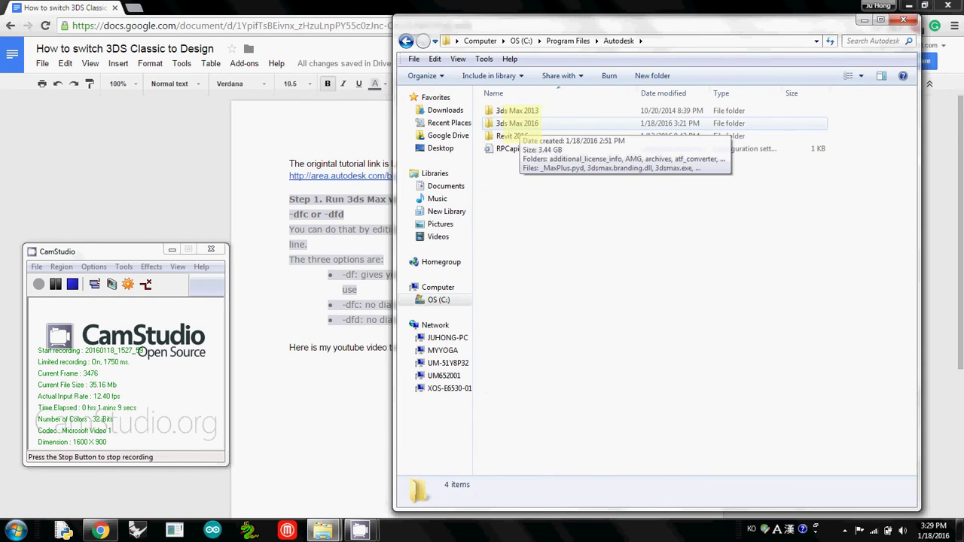
{"action": "double_click", "coordinate": [517, 123]}
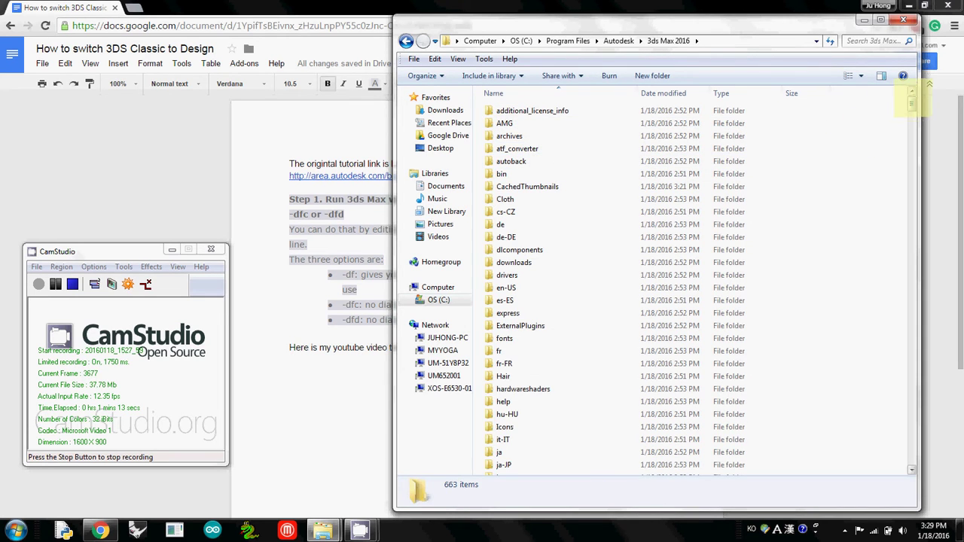
{"action": "left_click_drag", "start_coordinate": [911, 104], "coordinate": [912, 134]}
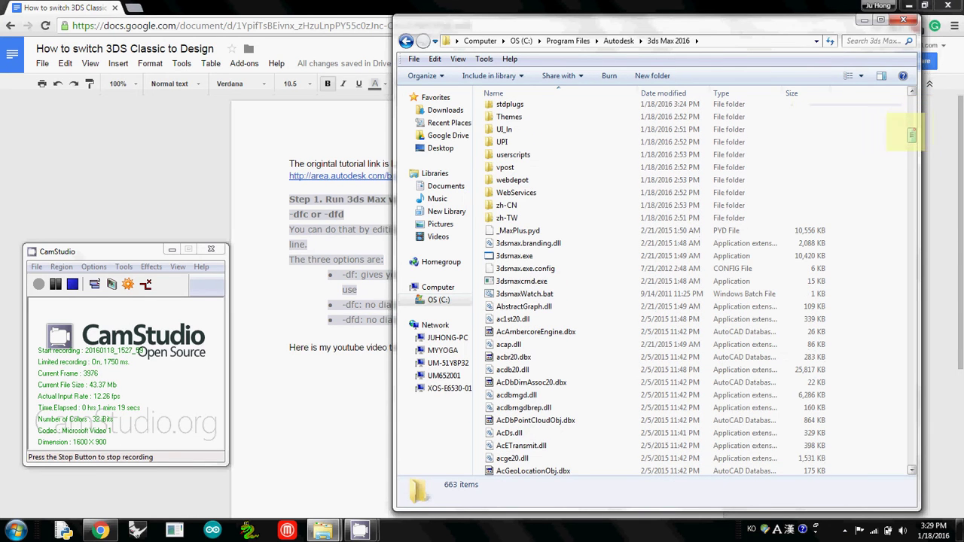
{"action": "left_click", "coordinate": [527, 256]}
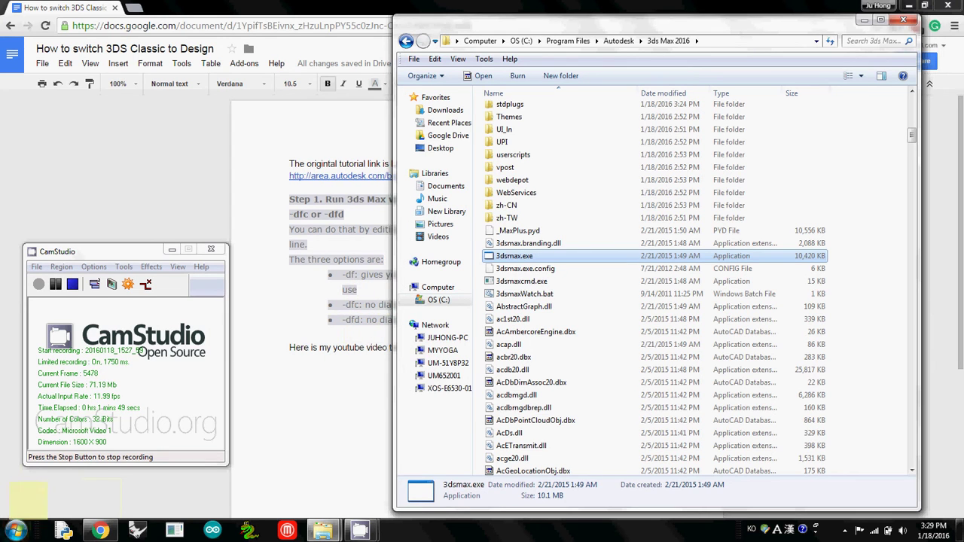
Search the installed programs for "command", open Command Prompt and place its window beside the folder's file list.
{"action": "left_click", "coordinate": [17, 530]}
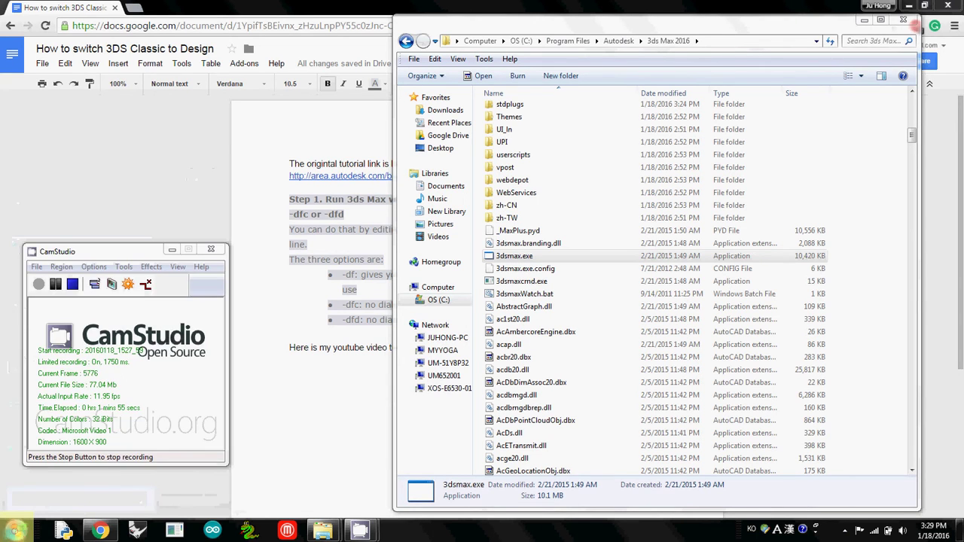
{"action": "left_click", "coordinate": [36, 499]}
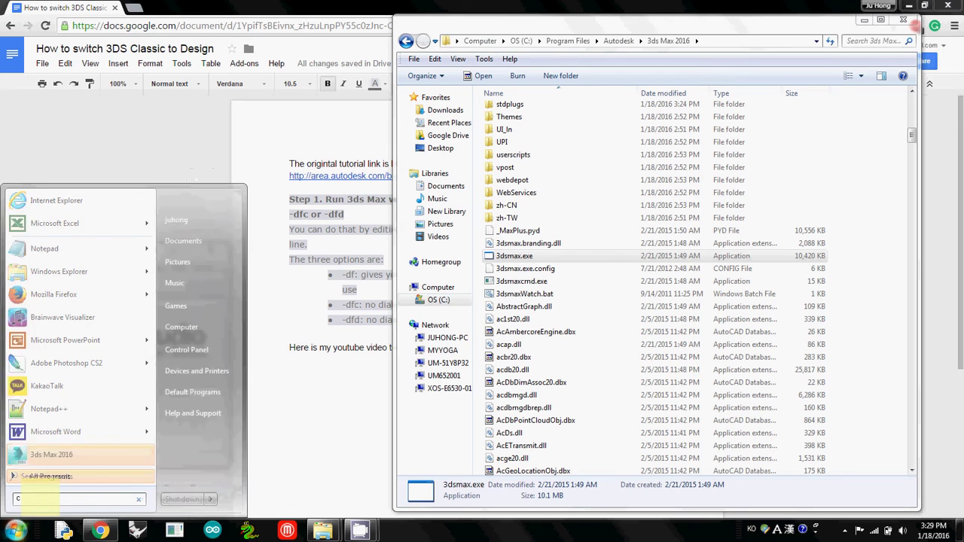
{"action": "type", "text": "command"}
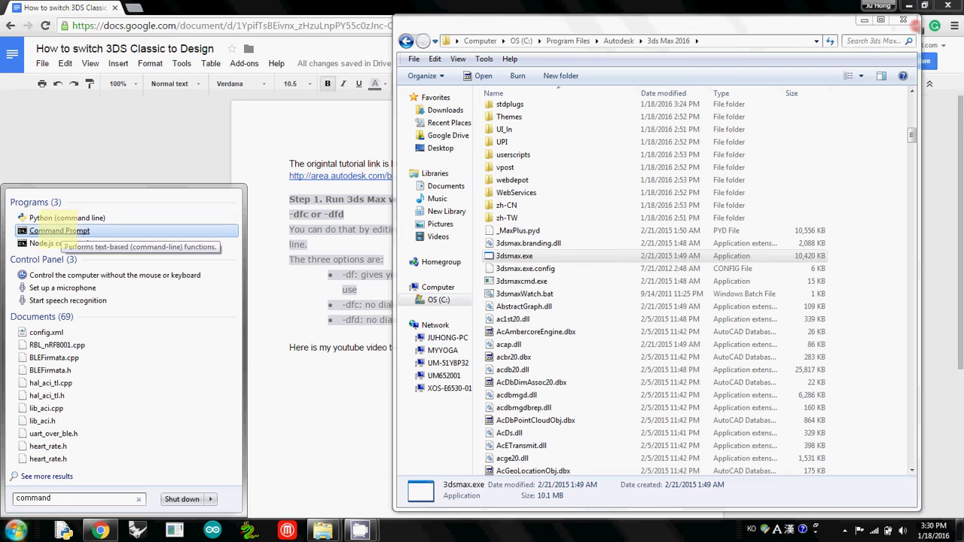
{"action": "left_click", "coordinate": [22, 231]}
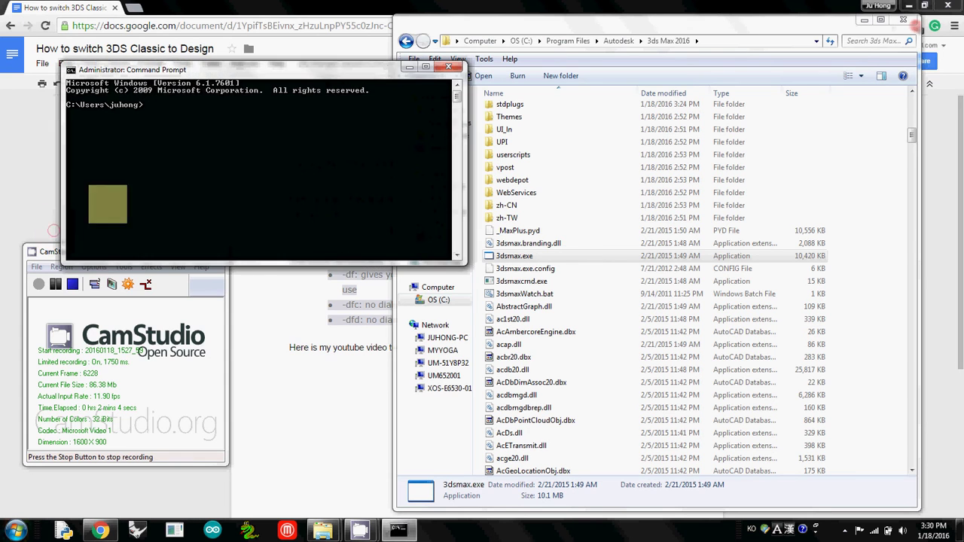
{"action": "left_click_drag", "start_coordinate": [132, 223], "coordinate": [115, 236]}
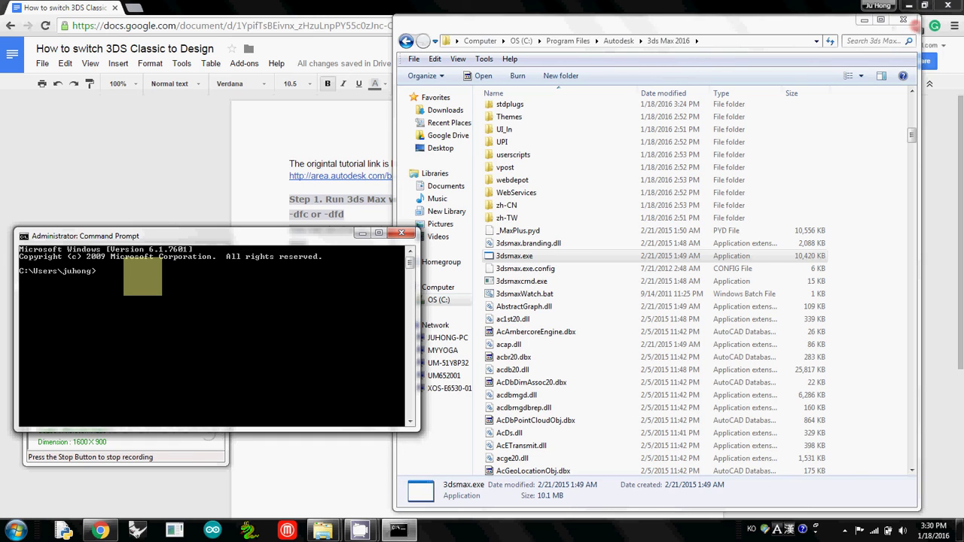
Go up two directory levels with cd.. to the root of drive C.
{"action": "type", "text": "cd.."}
{"action": "key", "text": "Return"}
{"action": "type", "text": "cd."}
{"action": "key", "text": "Return"}
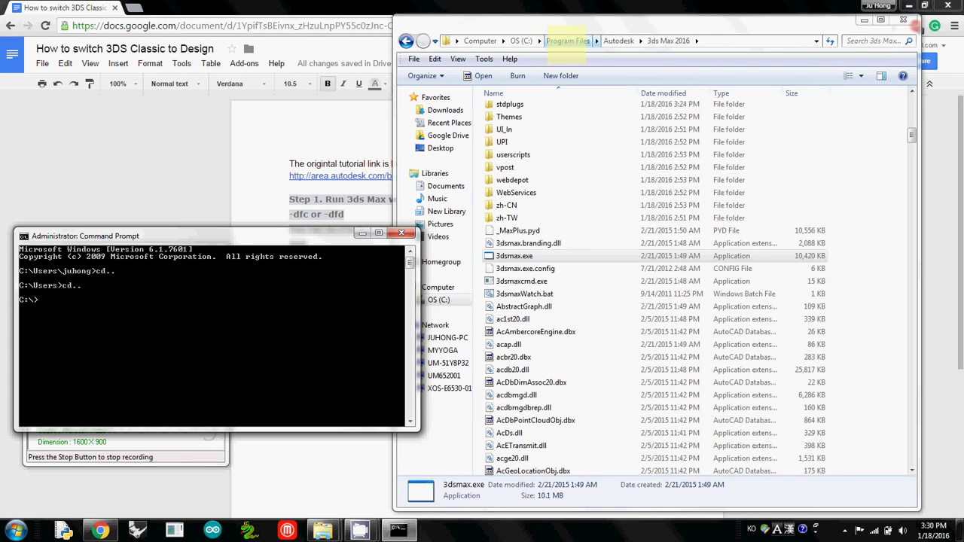
Change the working directory step by step through Program Files and Autodesk into the 3ds Max 2016 folder.
{"action": "left_click", "coordinate": [82, 299]}
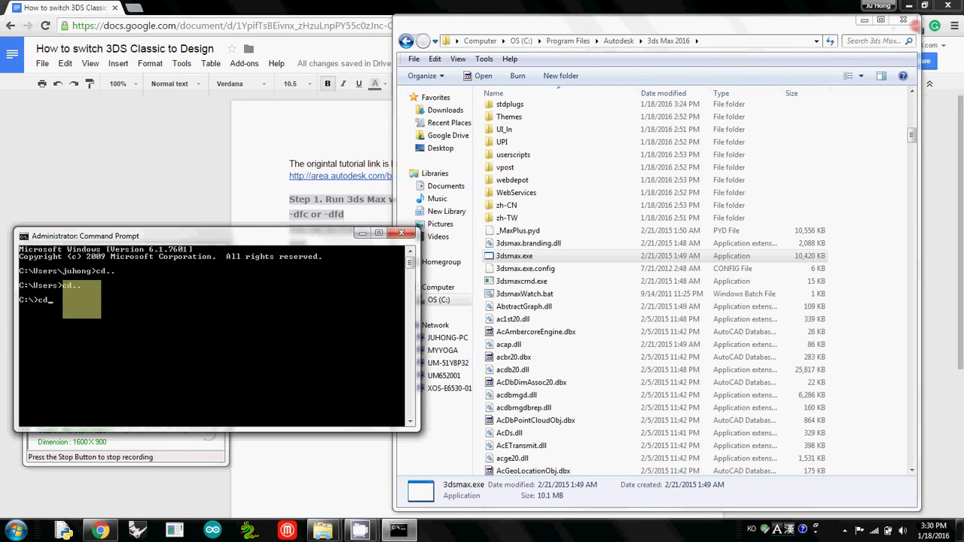
{"action": "type", "text": "cd program files"}
{"action": "key", "text": "Return"}
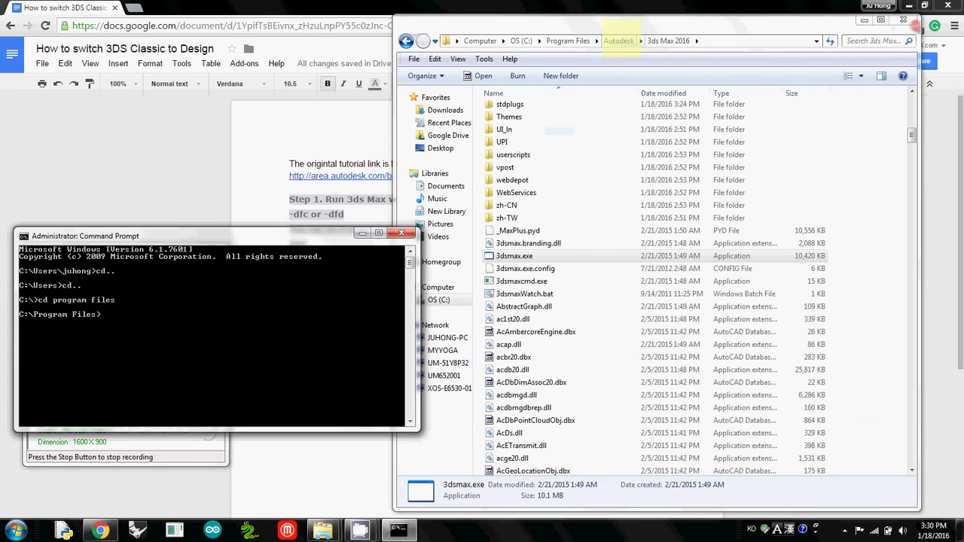
{"action": "type", "text": "cd a"}
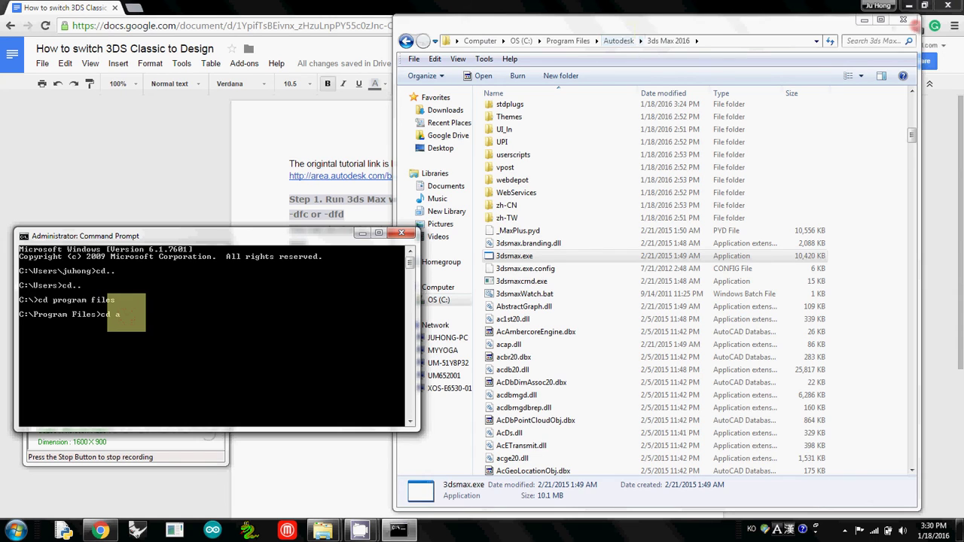
{"action": "type", "text": "utodesk"}
{"action": "key", "text": "Return"}
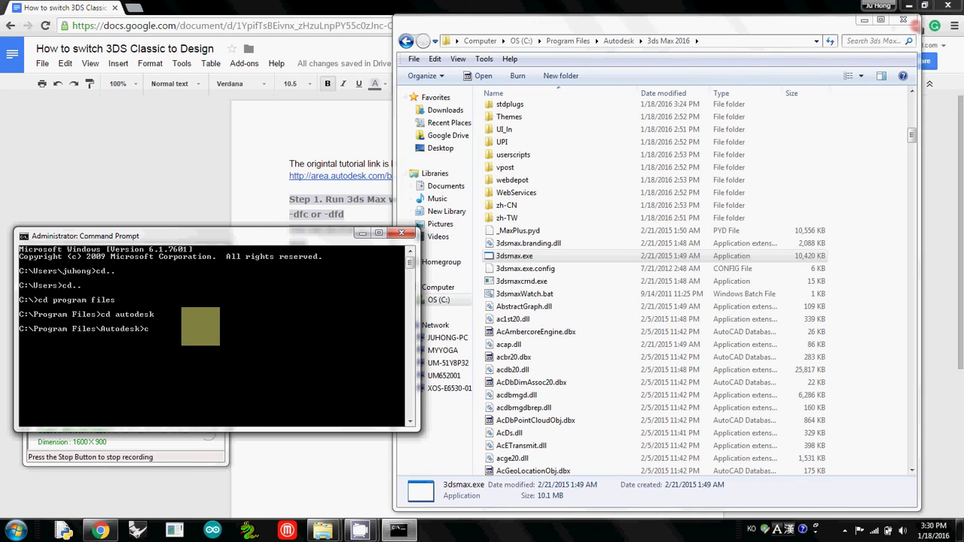
{"action": "type", "text": "cd 3ds max 2016"}
{"action": "key", "text": "Return"}
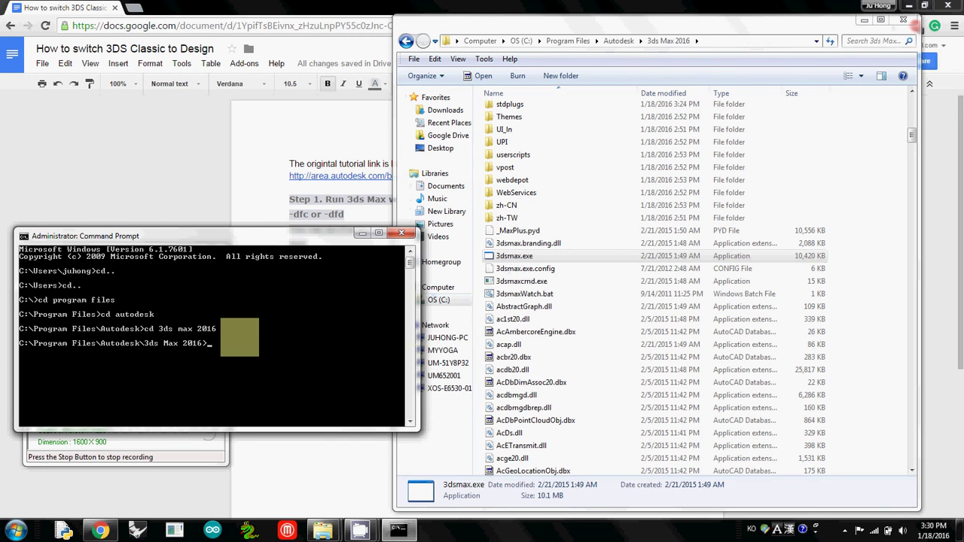
Run 3dsmax.exe -df and apply the new defaults for the Design experience.
{"action": "type", "text": "3dsmax.exe -df"}
{"action": "key", "text": "Return"}
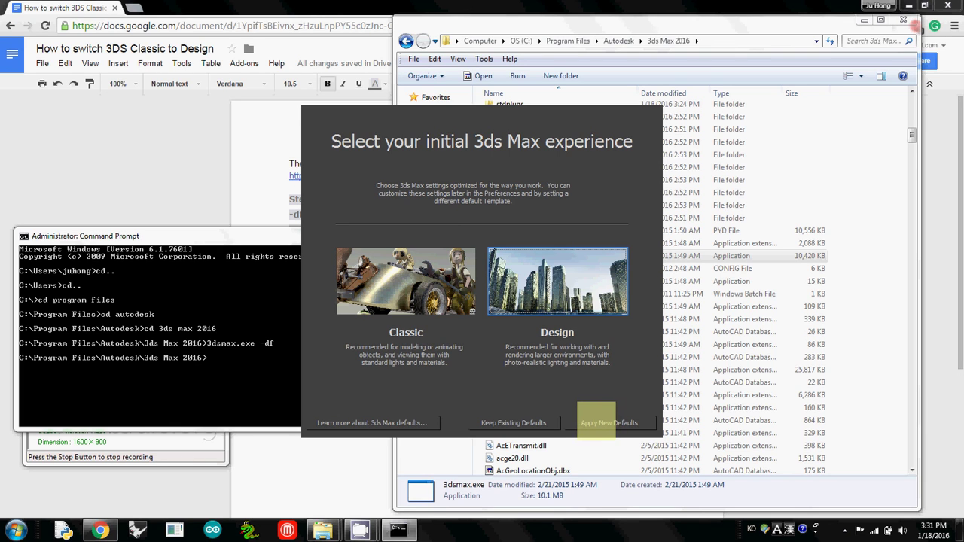
{"action": "left_click", "coordinate": [596, 421]}
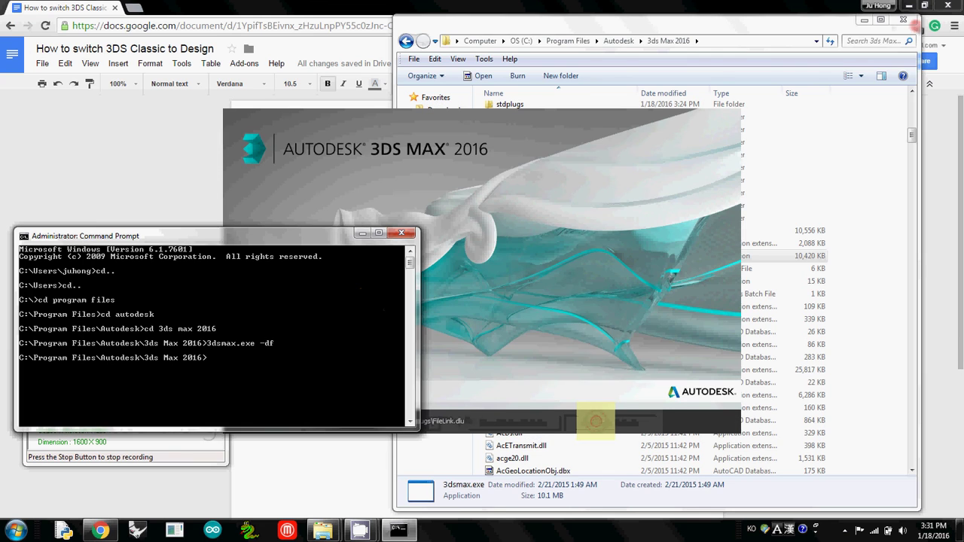